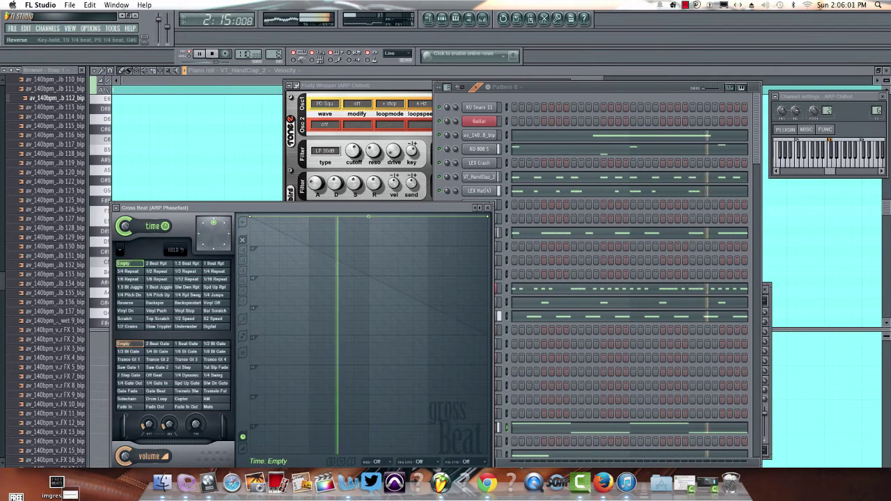
- Audition the Gross Beat time effects Reverse, 1/2 Speed and 3/4 Repeat over the playing pattern, returning to Empty between some of them
left_click(125, 303)
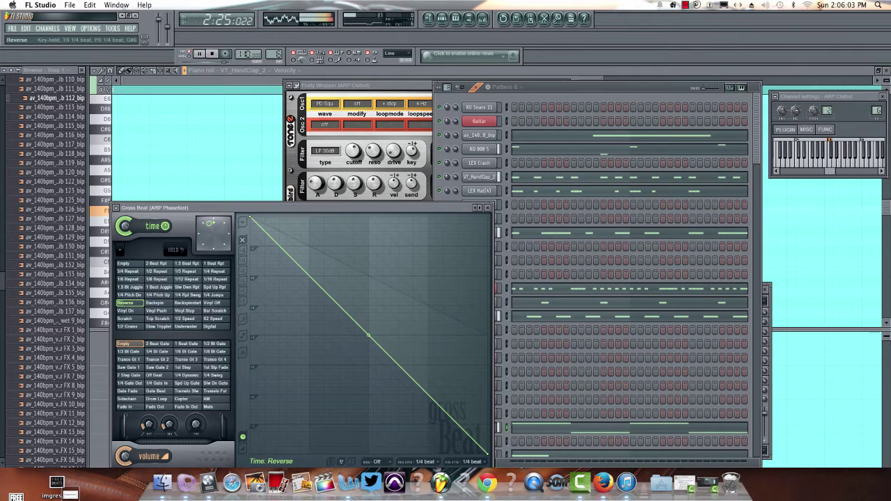
left_click(185, 318)
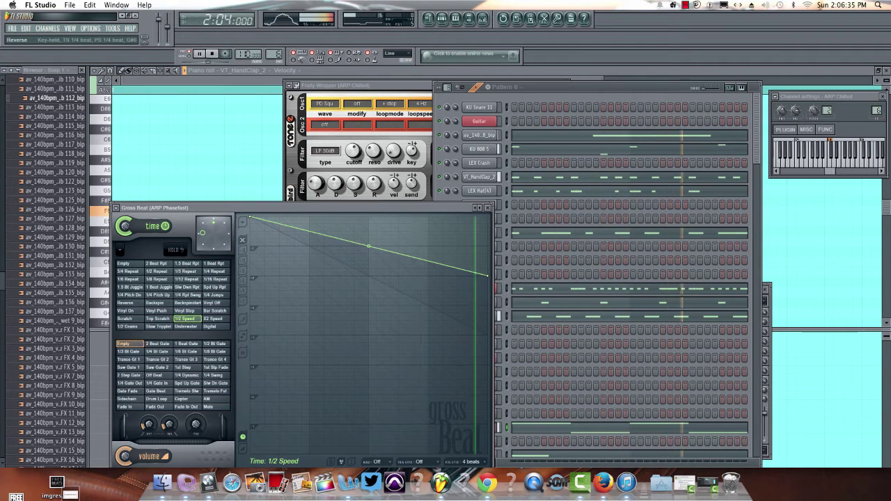
left_click(125, 303)
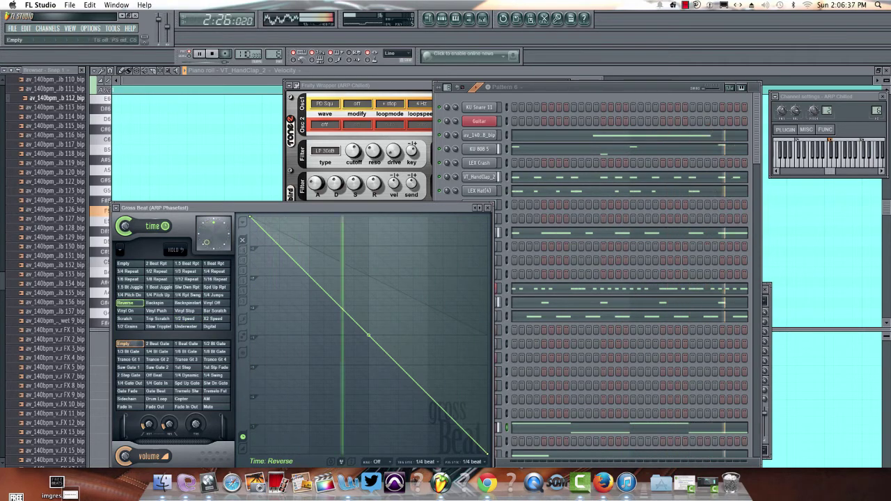
left_click(123, 264)
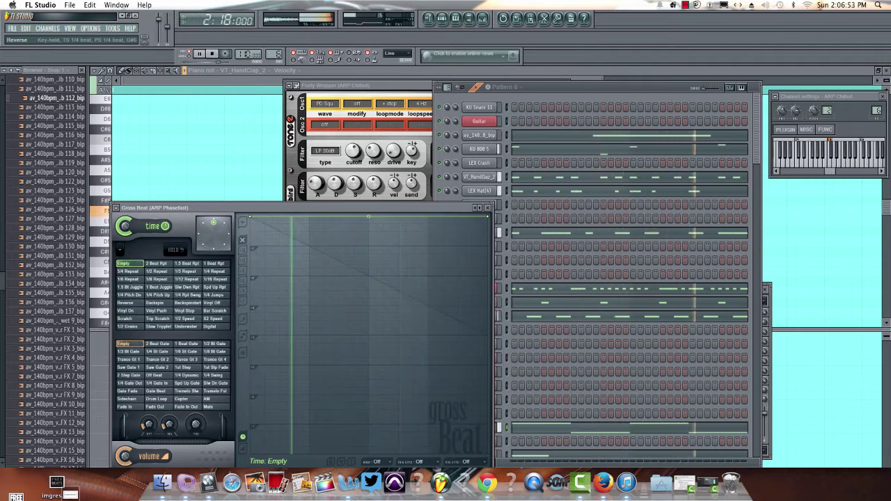
left_click(125, 303)
left_click(123, 263)
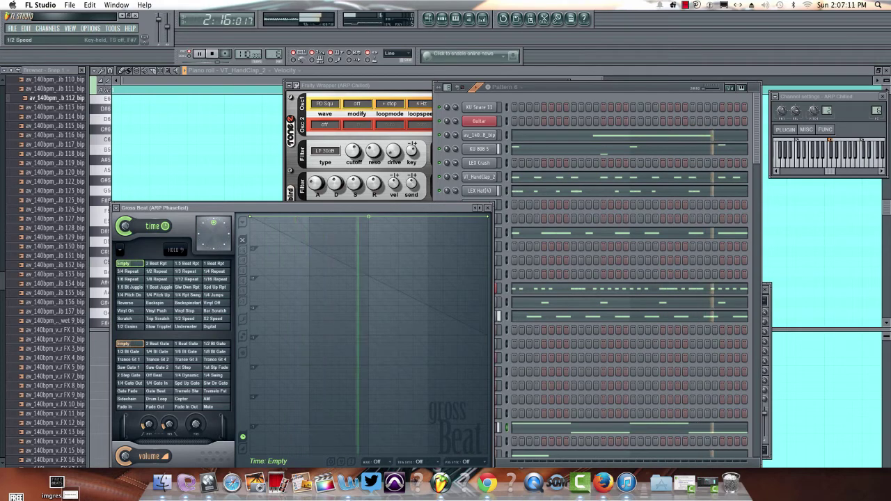
left_click(185, 318)
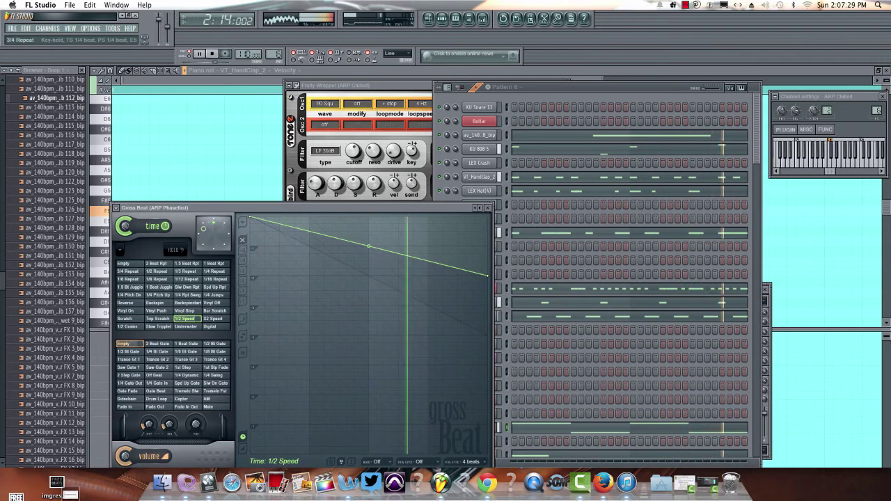
left_click(127, 271)
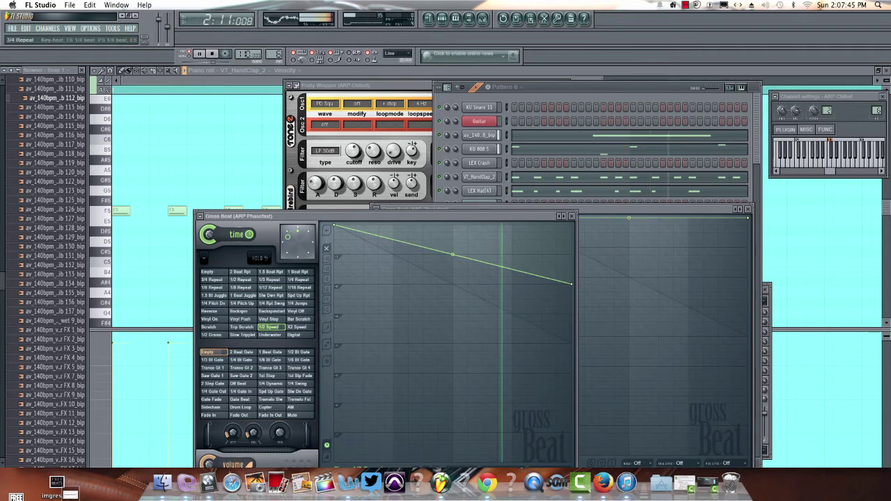
- Audition Empty in the Gross Beat instance running 1/2 Speed, and set its time effect back to 1/2 Speed
left_click(207, 272)
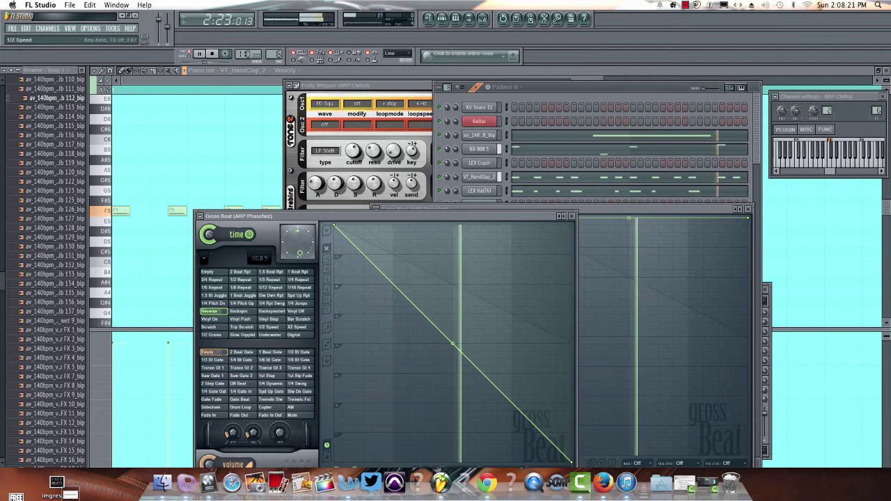
left_click(269, 327)
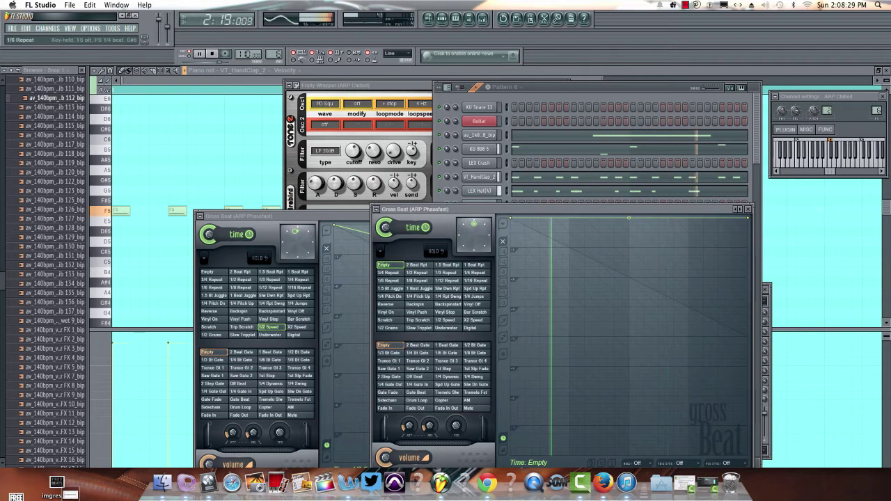
- Alternate the time effect of the Gross Beat instance set to Empty between 3/4 Repeat and 1/2 Repeat during playback
left_click(388, 272)
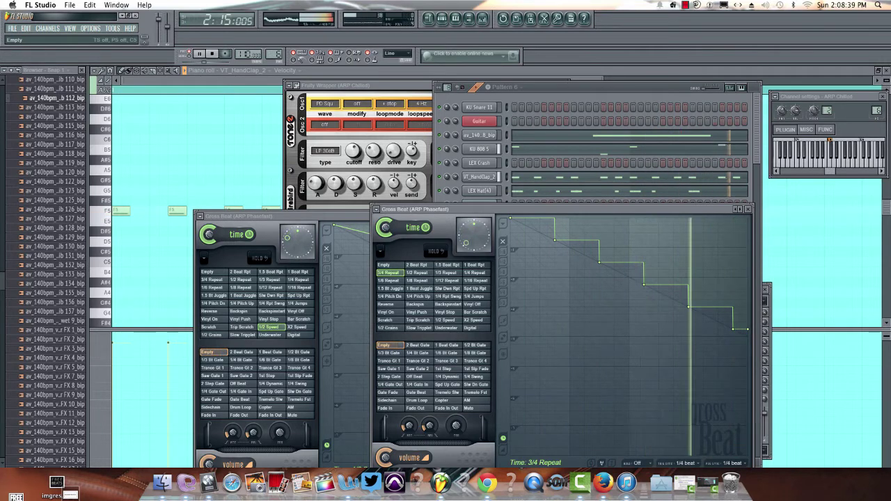
left_click(417, 272)
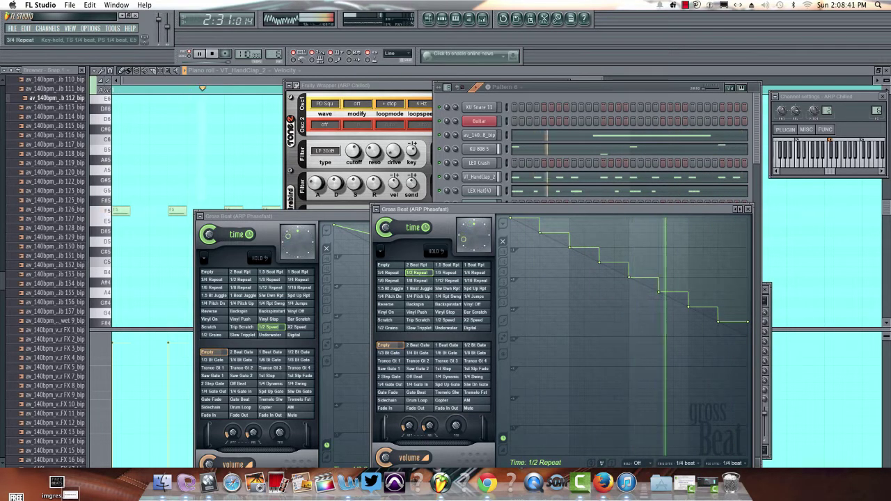
left_click(388, 273)
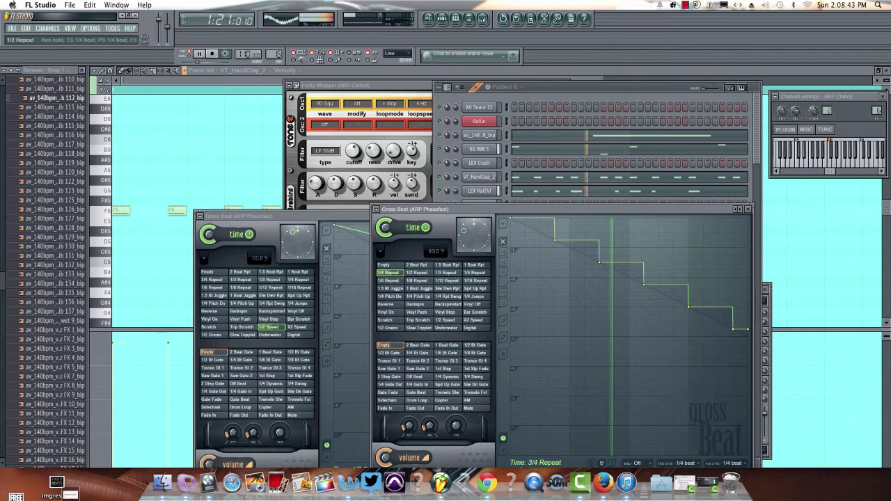
left_click(417, 272)
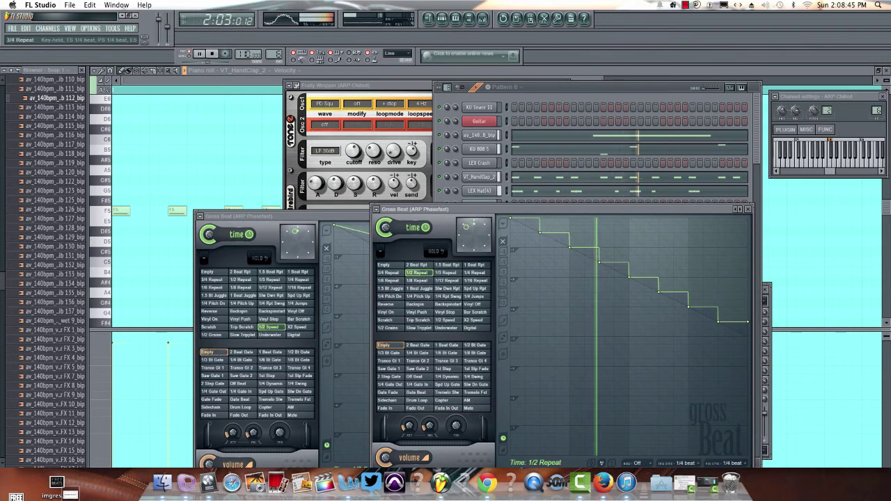
left_click(388, 272)
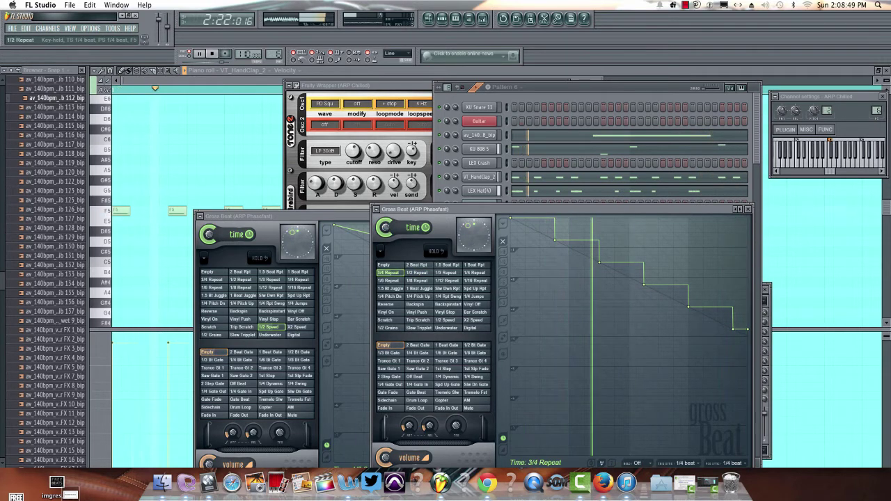
left_click(417, 273)
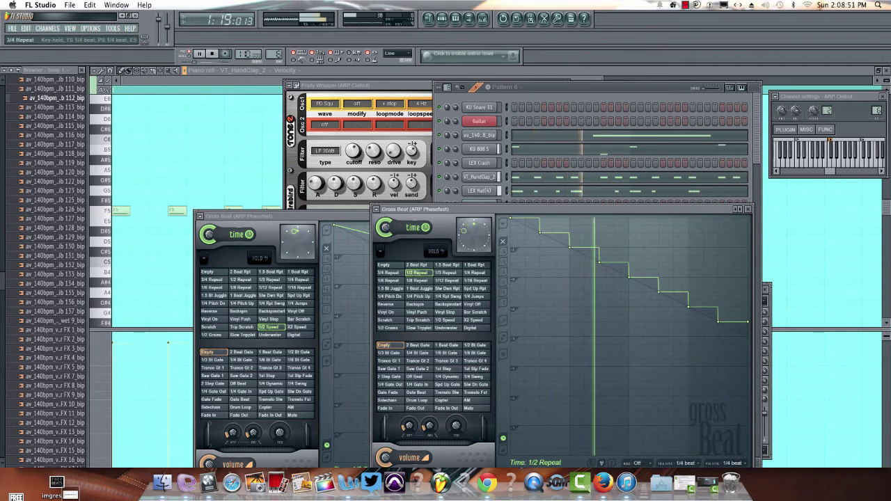
left_click(388, 272)
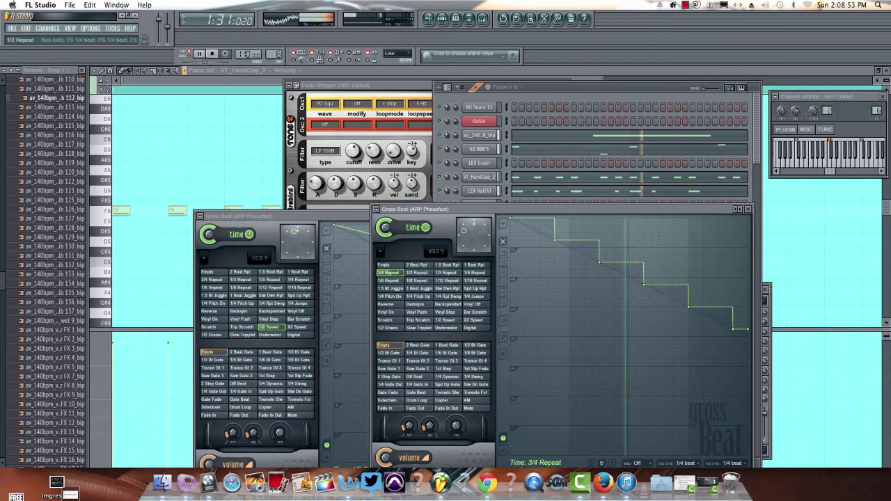
left_click(417, 272)
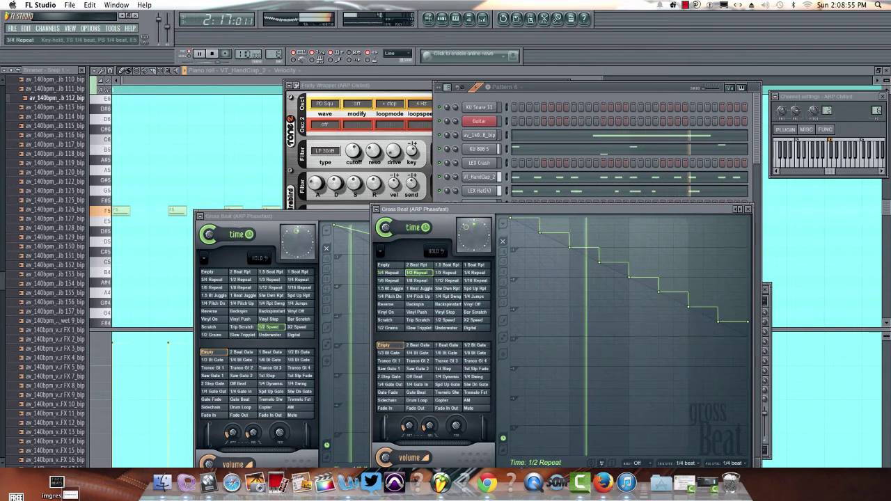
left_click(388, 273)
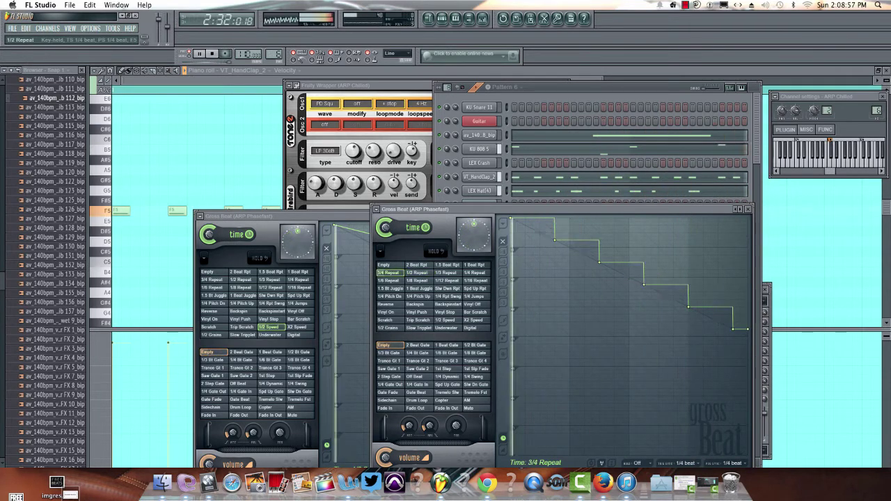
left_click(417, 272)
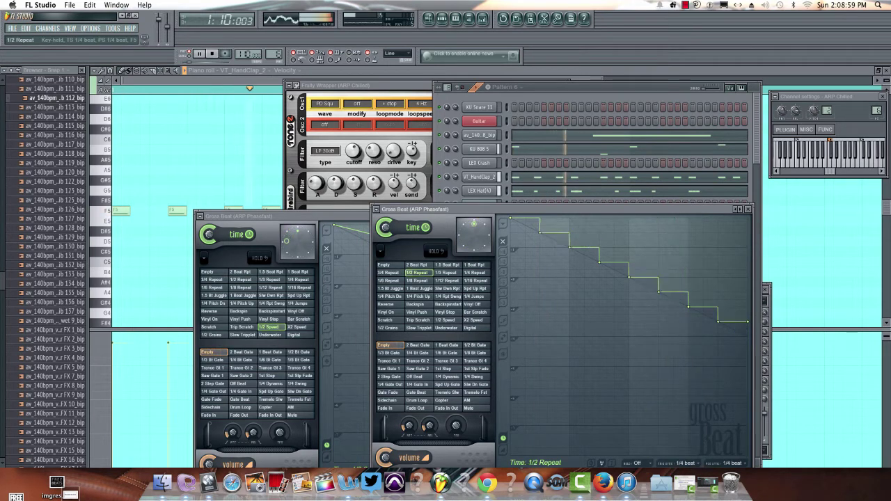
left_click(388, 272)
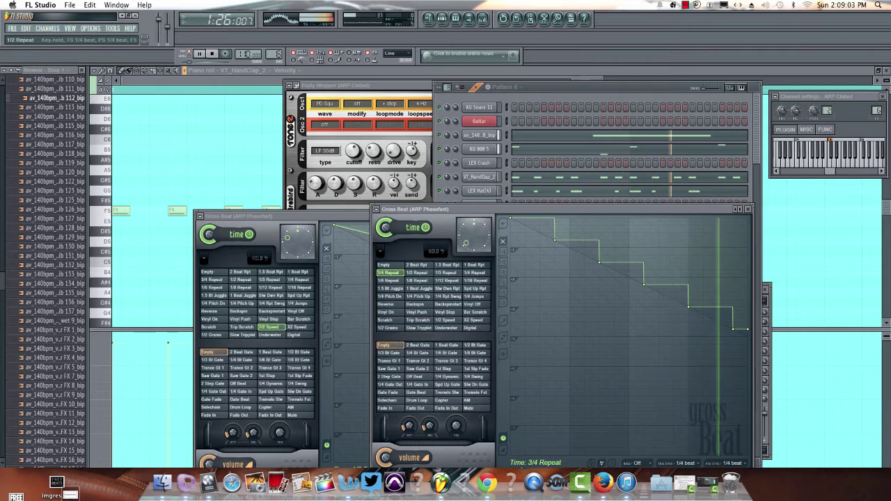
left_click(417, 272)
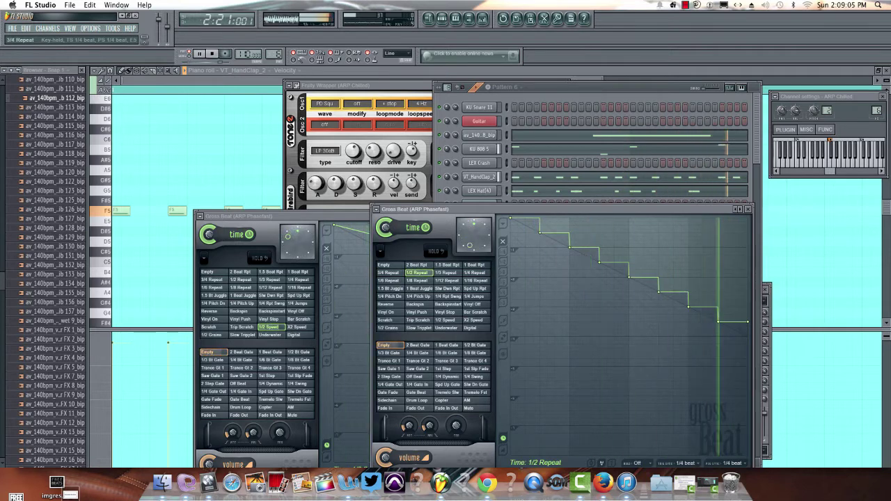
- Reset the repeat effect in the same Gross Beat to Empty and switch it to Reverse
left_click(383, 265)
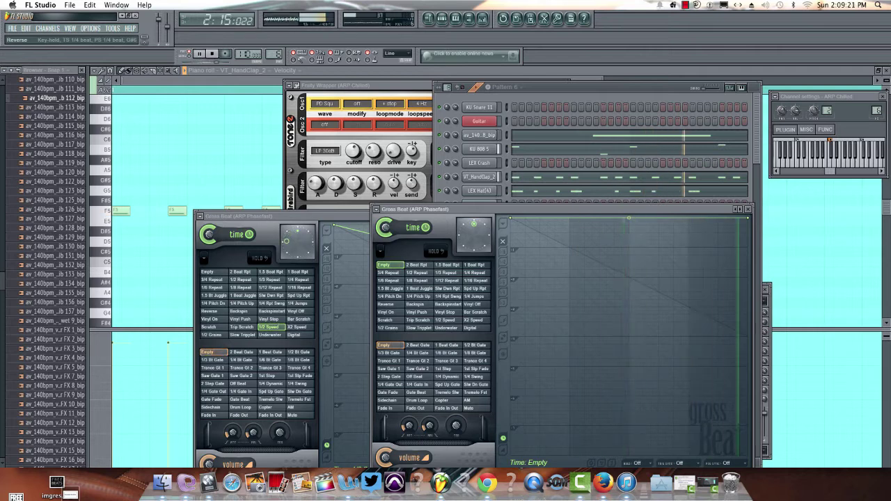
left_click(386, 304)
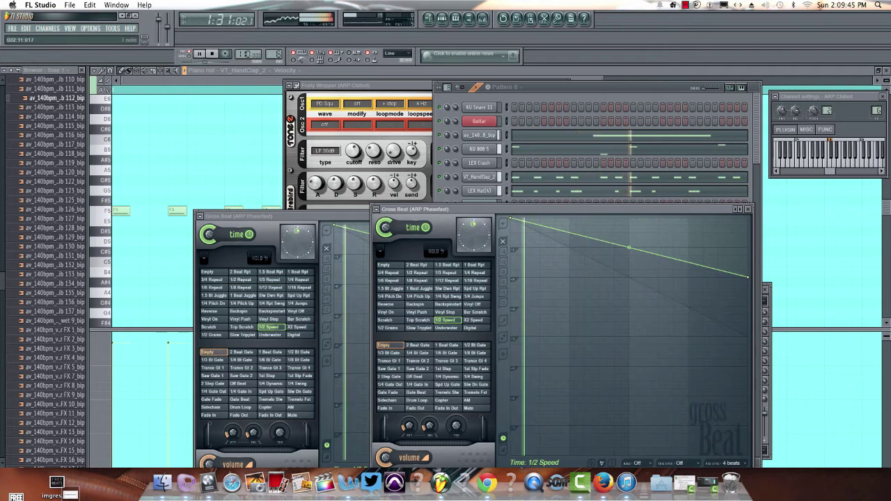
- Load another Gross Beat into FX slot 5 of the ARP Phasefast mixer track
key("F9")
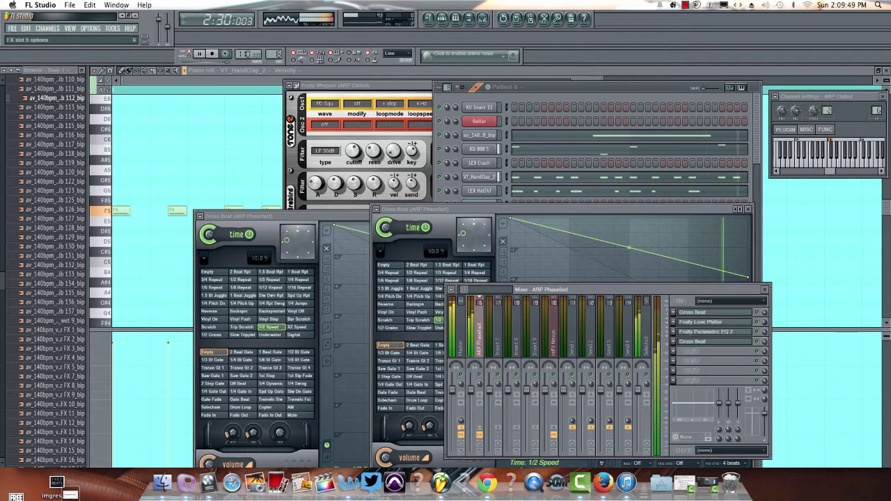
left_click(674, 351)
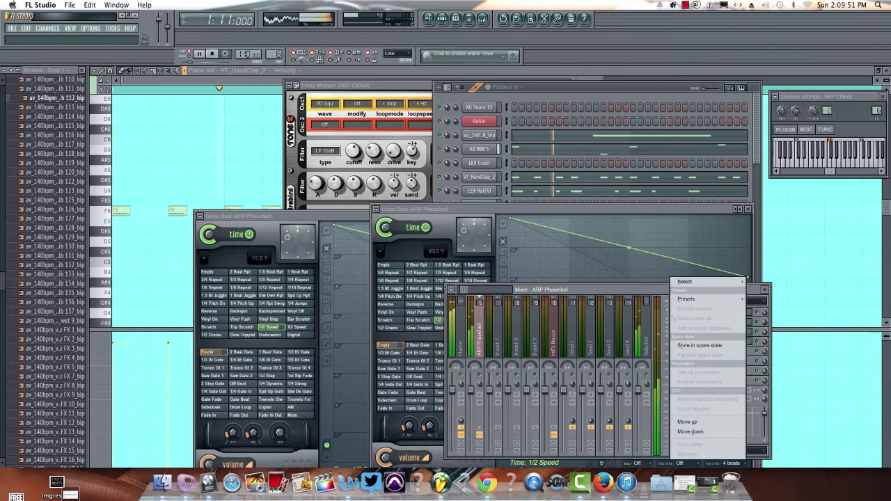
mouse_move(710, 299)
left_click(766, 302)
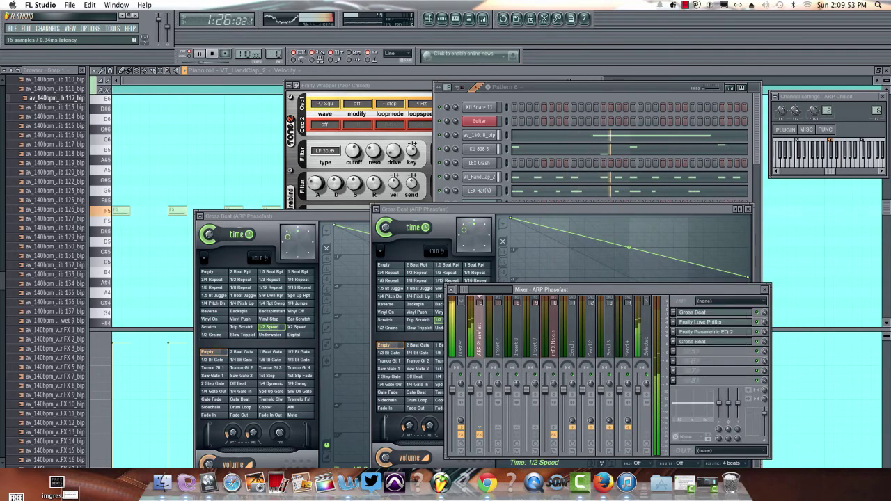
left_click(673, 351)
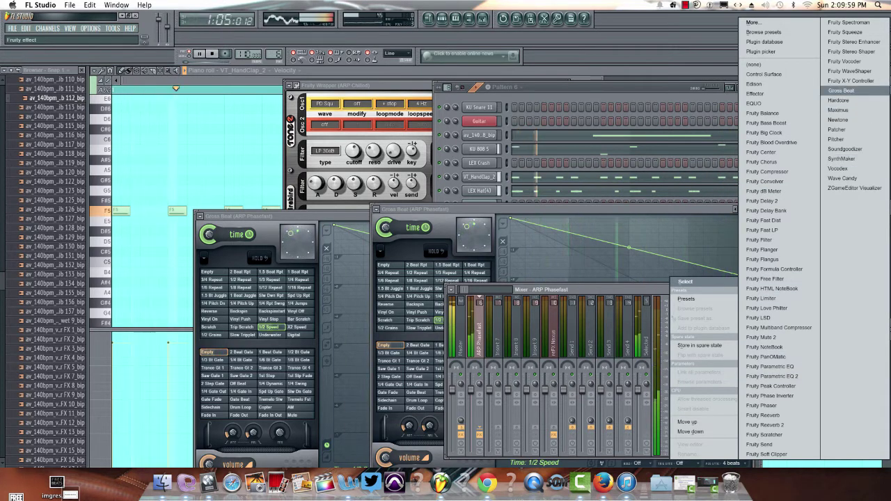
left_click(841, 90)
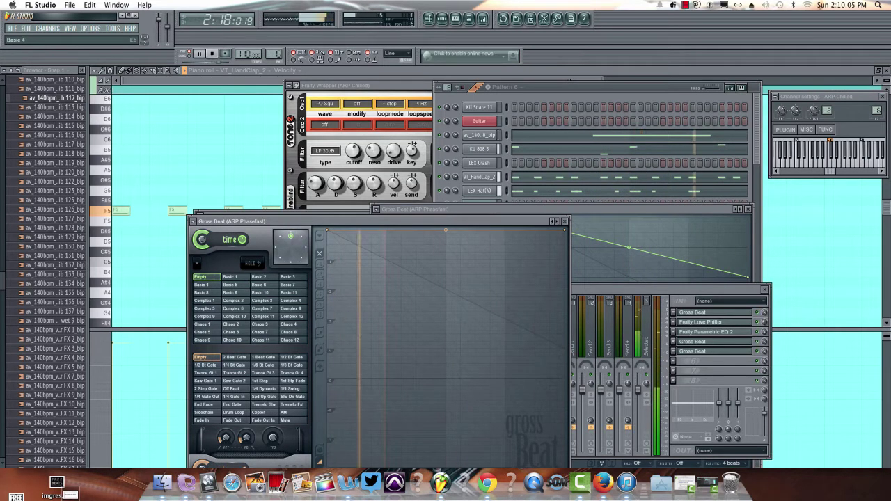
- Apply the Basic 4 time effect in the new Gross Beat and raise its envelope's last dip to the top line
left_click(201, 285)
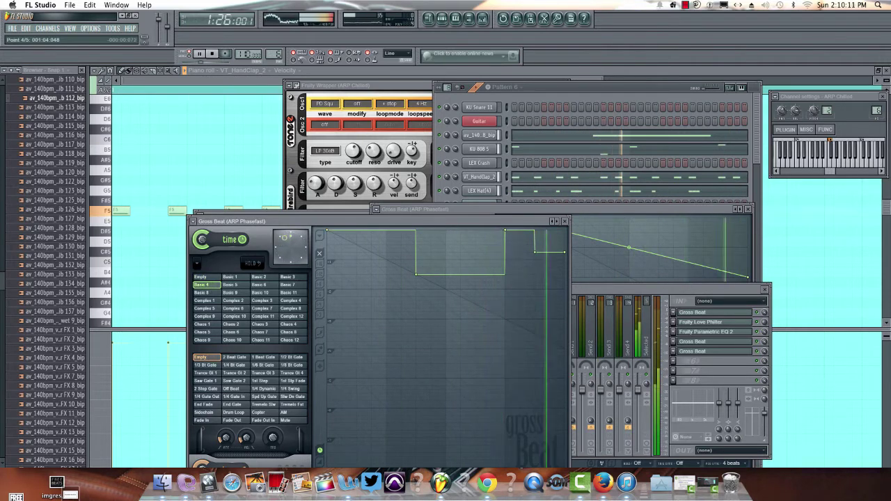
left_click_drag(534, 252, 519, 230)
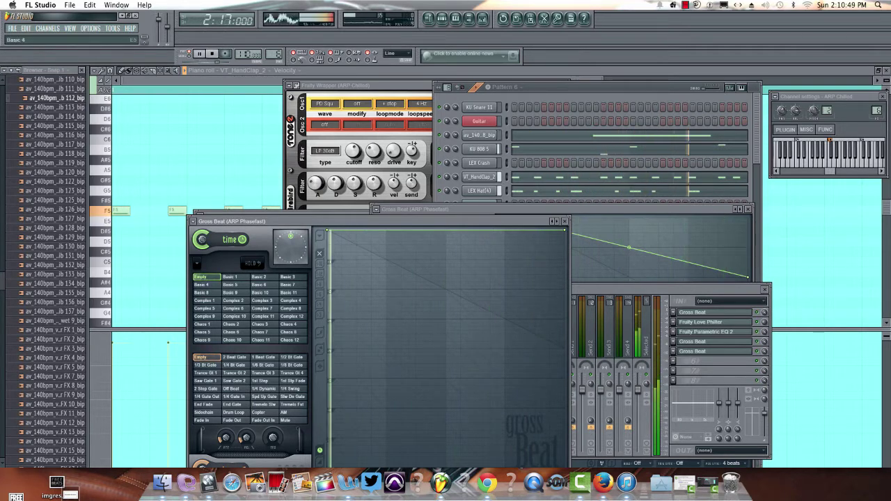
left_click(201, 285)
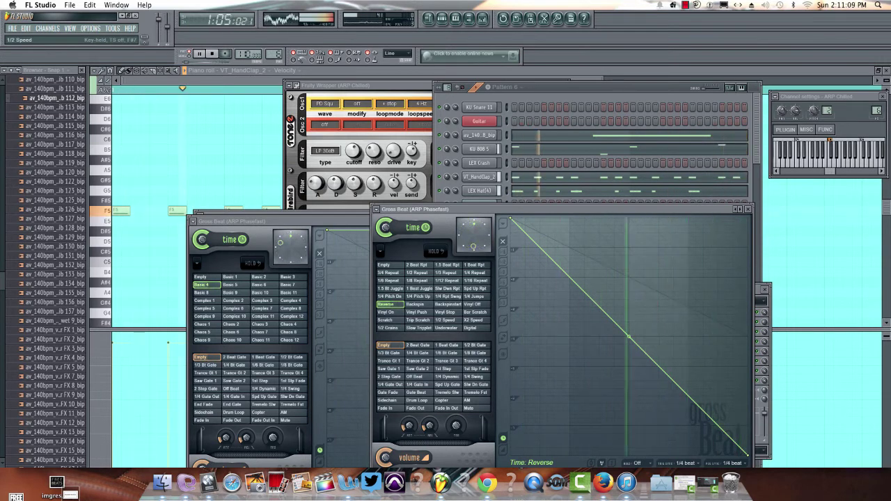
- Switch the time effect of the Gross Beat set to Reverse through 1/2 Speed, Reverse and Empty, ending on Reverse
left_click(446, 320)
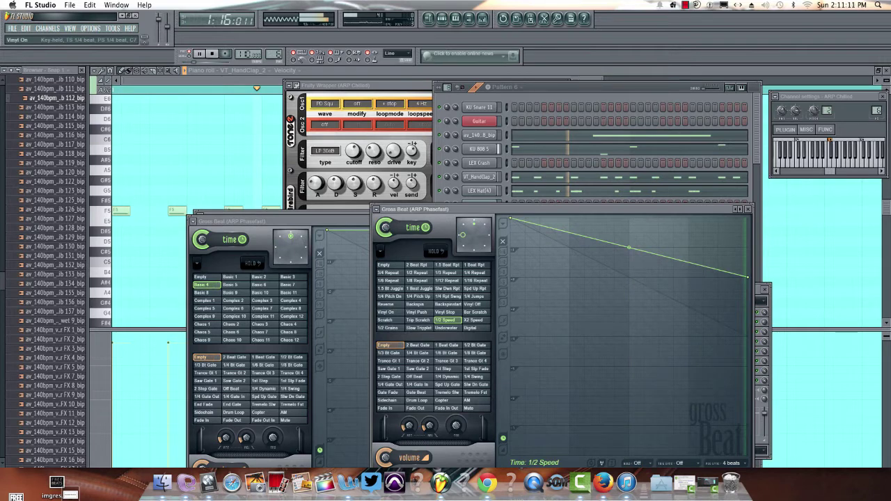
left_click(390, 304)
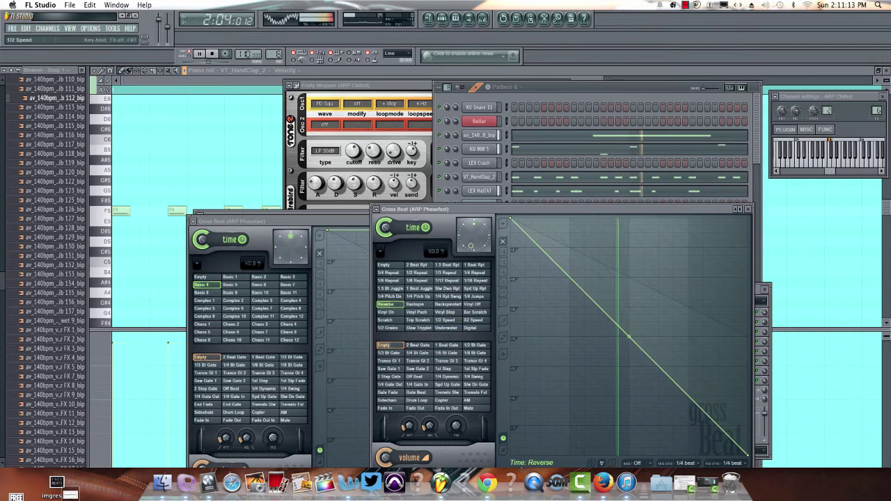
left_click(384, 264)
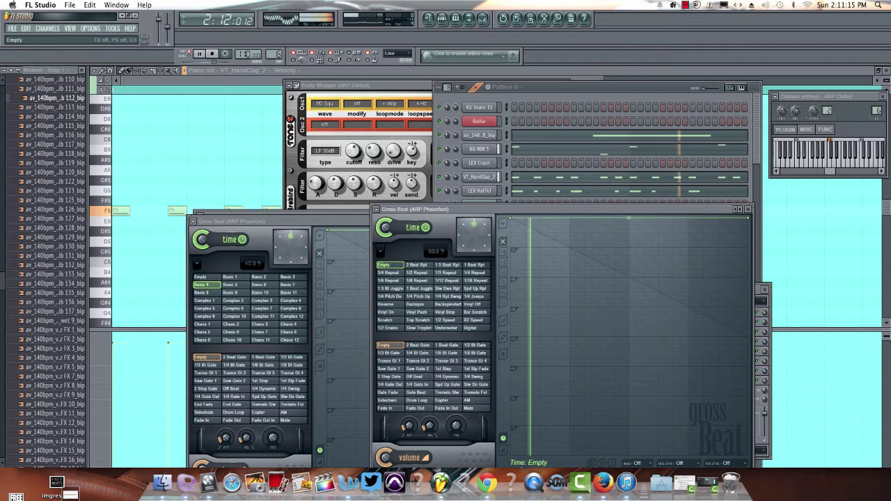
left_click(390, 304)
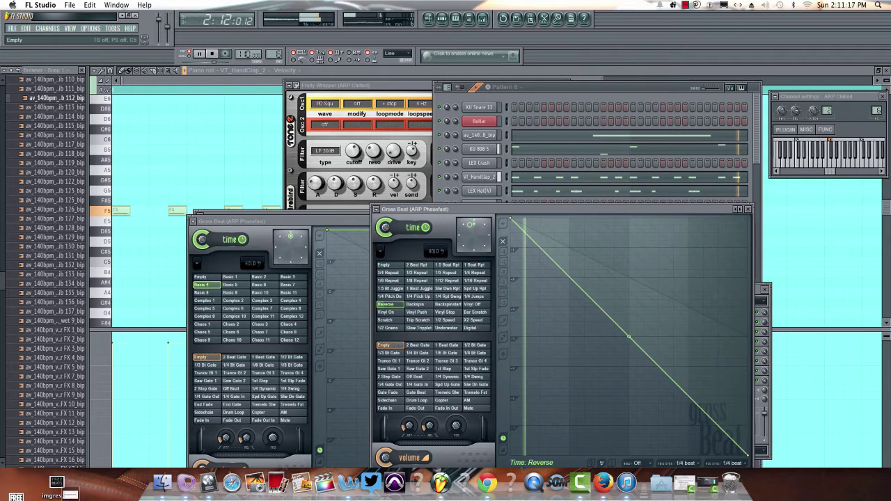
- Vary the time effect of the Gross Beat set to Reverse through 3/4 Repeat, Reverse and 1/2 Repeat, ending on Empty
left_click(388, 272)
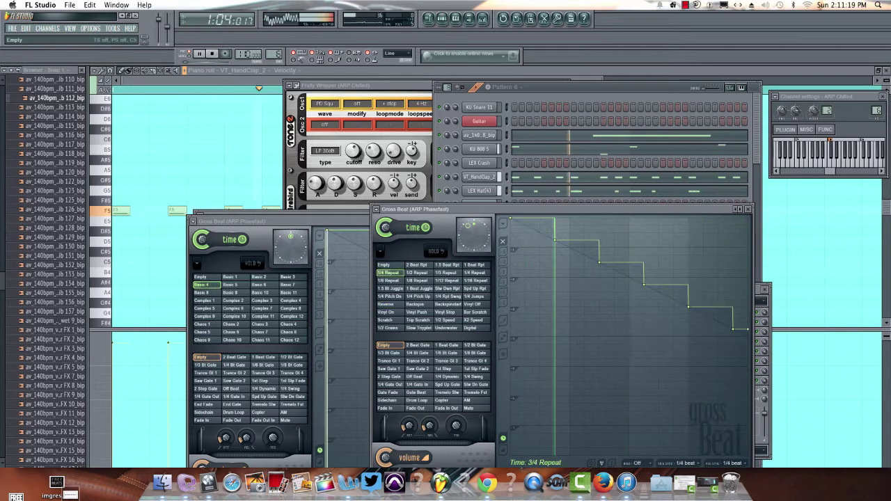
left_click(385, 304)
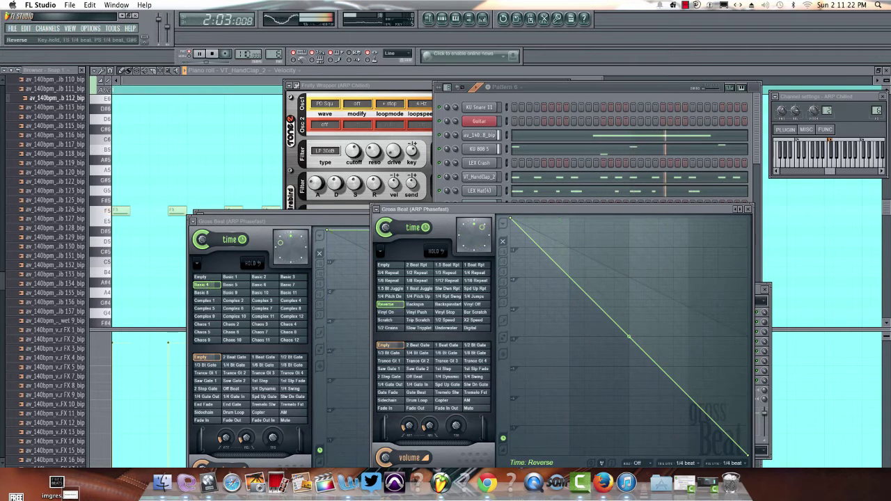
left_click(417, 272)
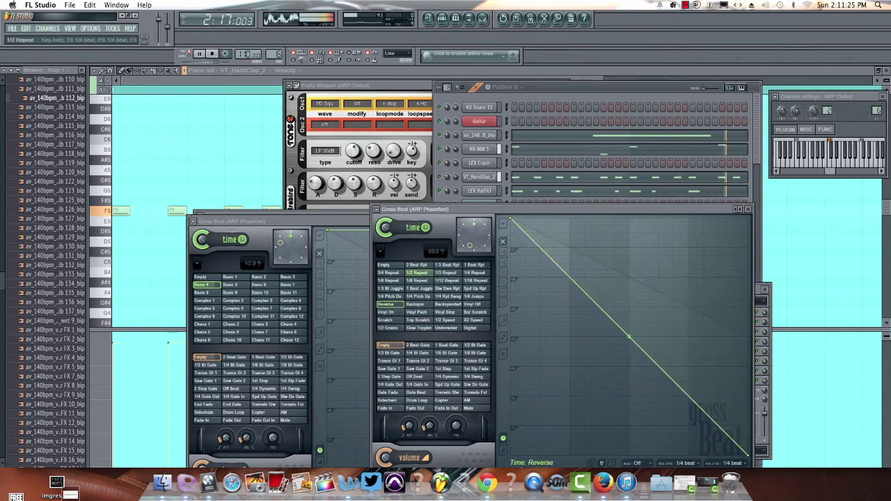
left_click(385, 305)
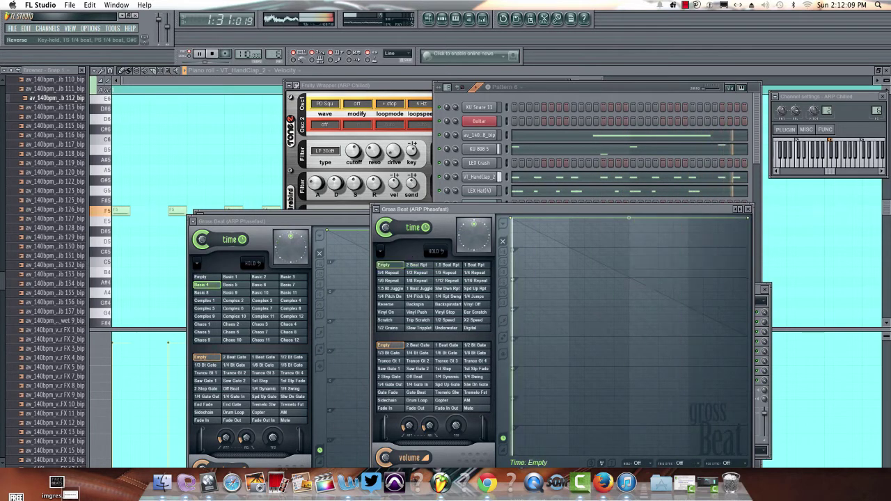
- Alternate the time effect of the Gross Beat set to Basic 4 between Empty and Basic 4 during playback, ending on Empty
left_click(199, 276)
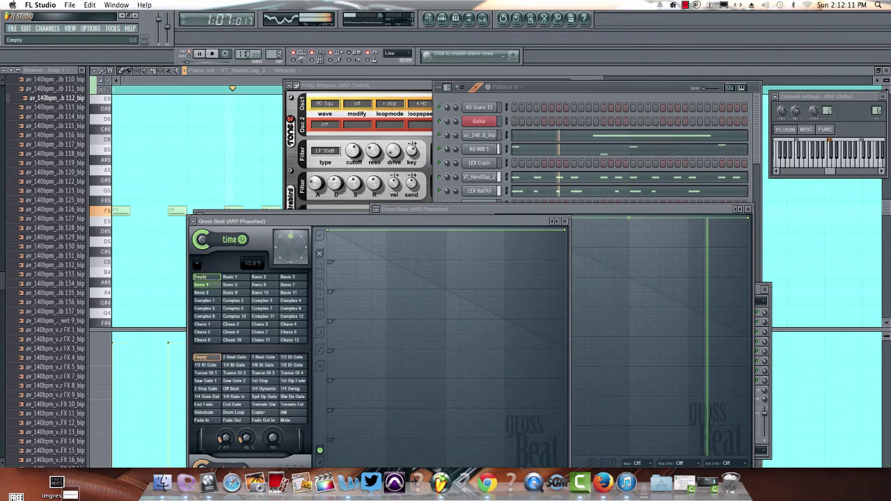
left_click(446, 209)
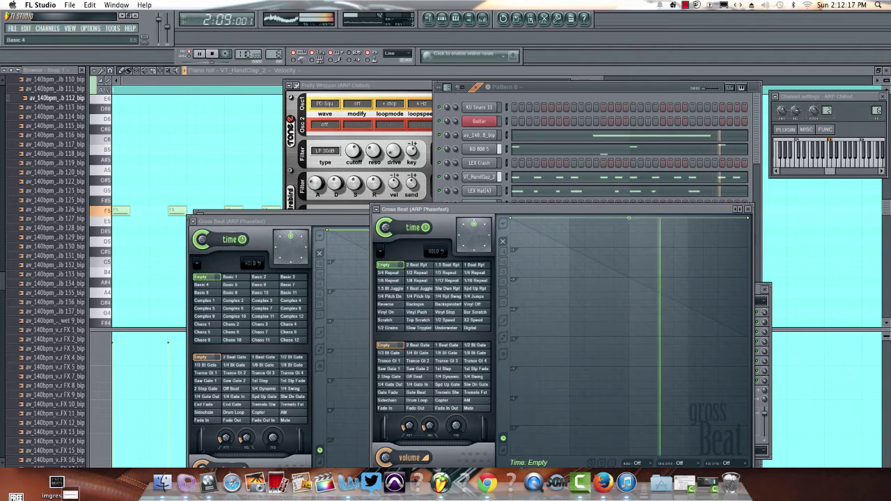
left_click(200, 284)
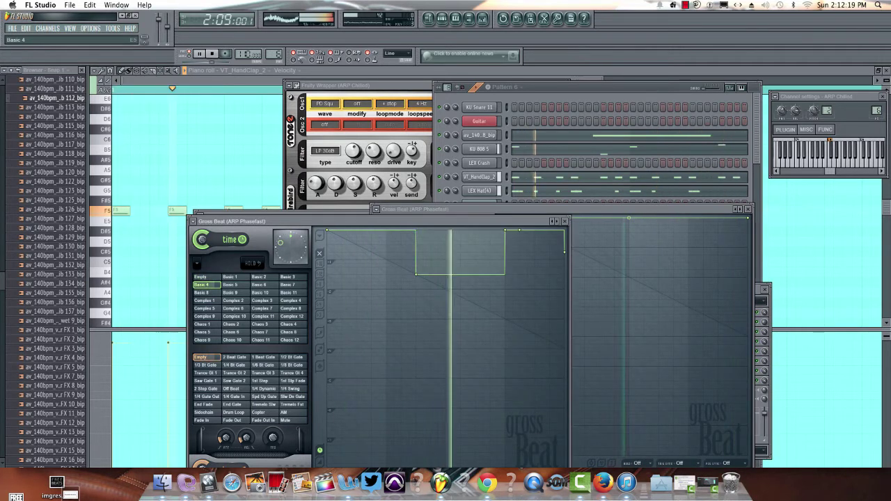
left_click(200, 277)
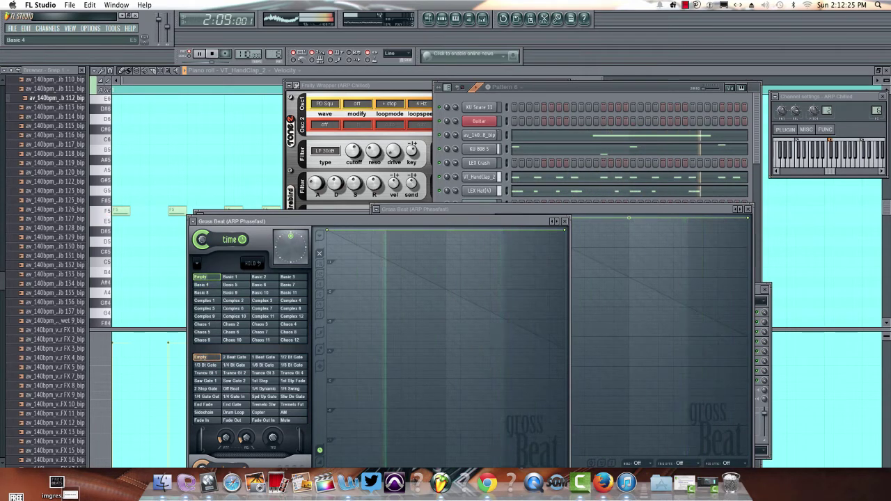
left_click(201, 285)
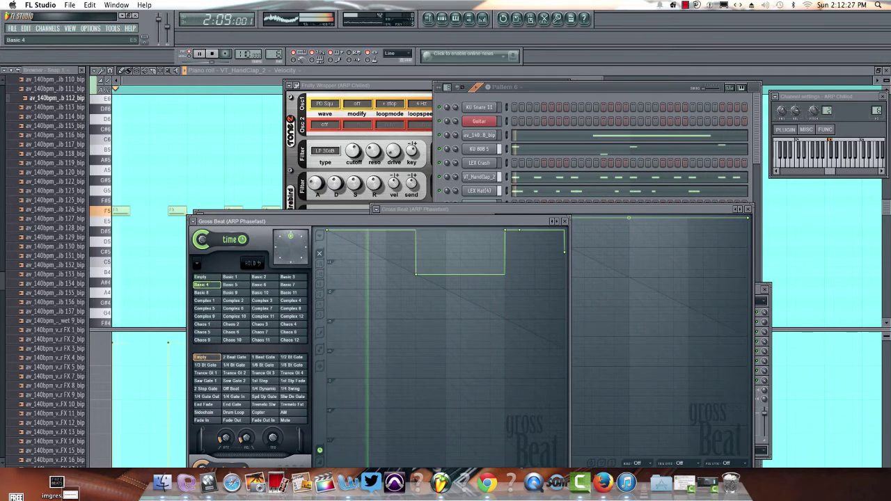
left_click(200, 277)
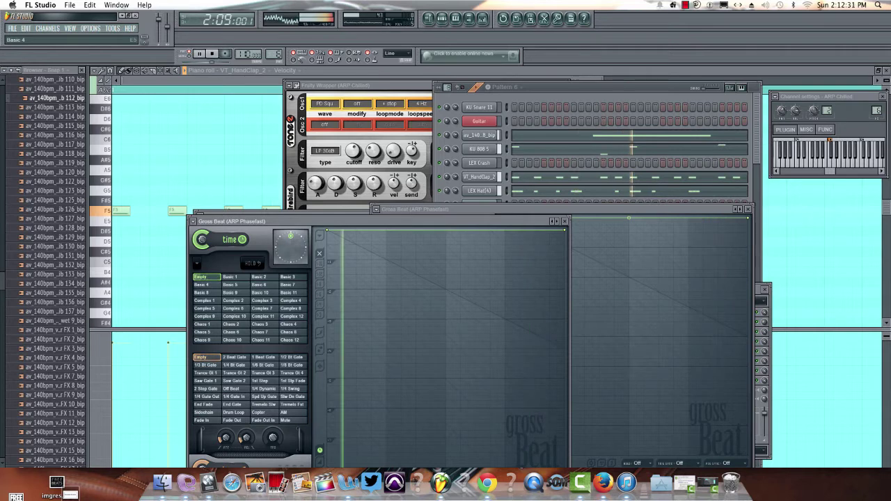
key("F6")
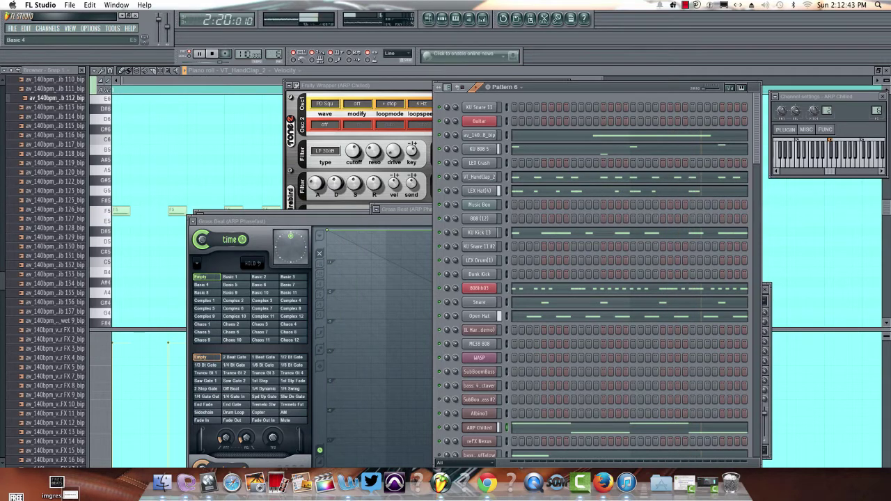
left_click(202, 285)
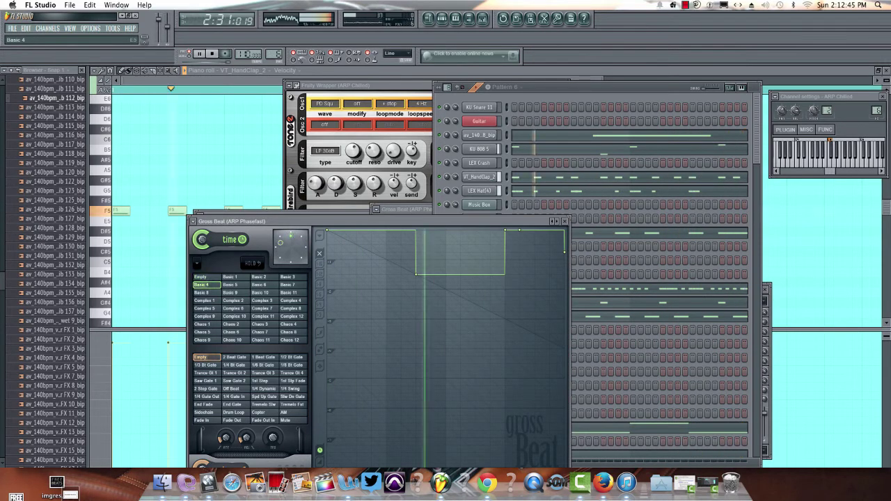
left_click(201, 277)
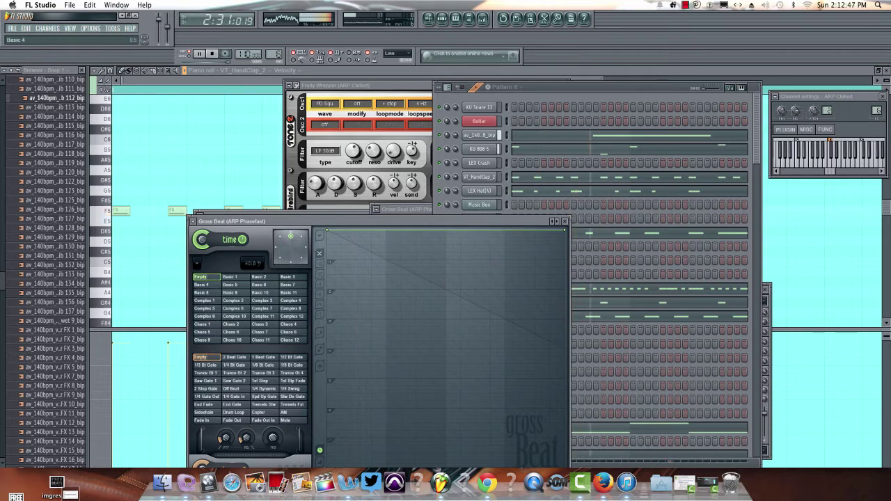
- Move the Gross Beat windows apart and switch the one set to 3/4 Repeat to Empty and 1/2 Speed
left_click_drag(279, 222, 275, 230)
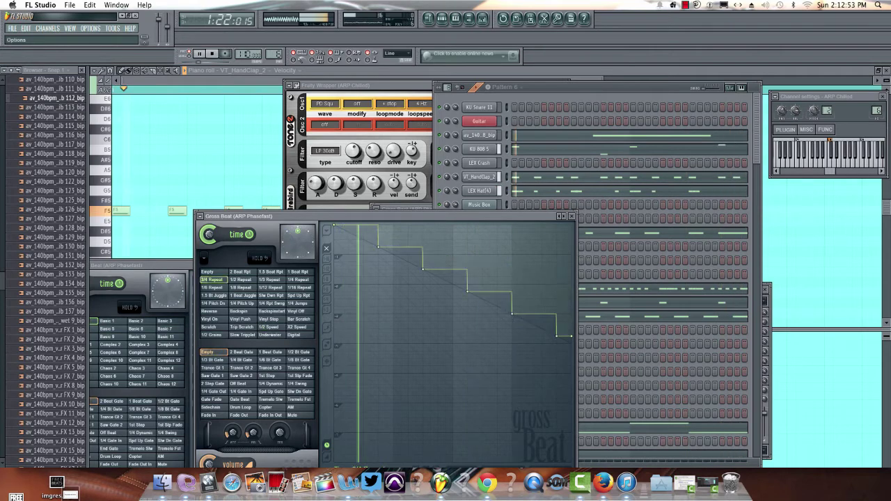
left_click(207, 271)
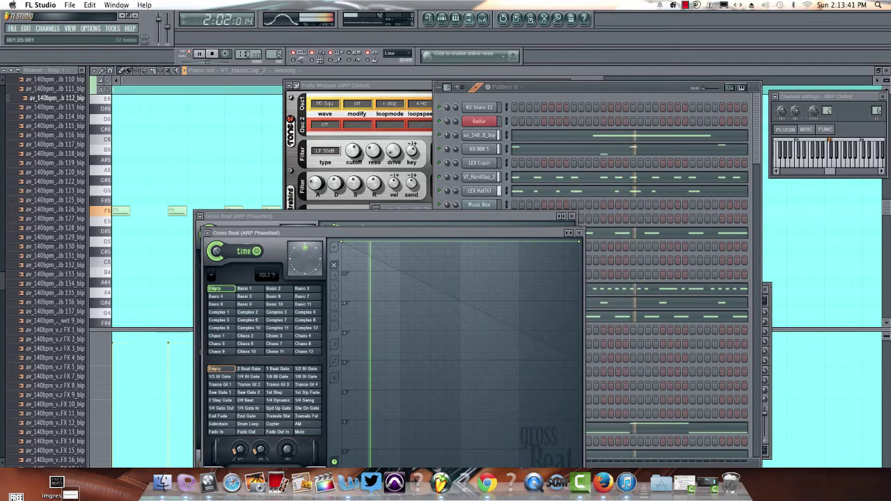
key("F9")
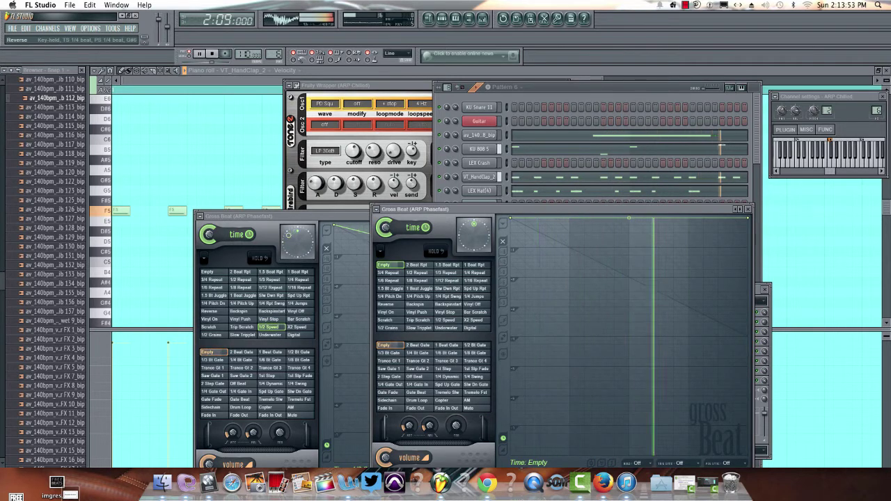
- Cycle the other Momentary Gross Beat through Reverse, Empty, 3/4 Repeat, 1/2 Repeat, 1/4 Repeat and Empty, ending on Reverse
left_click(385, 304)
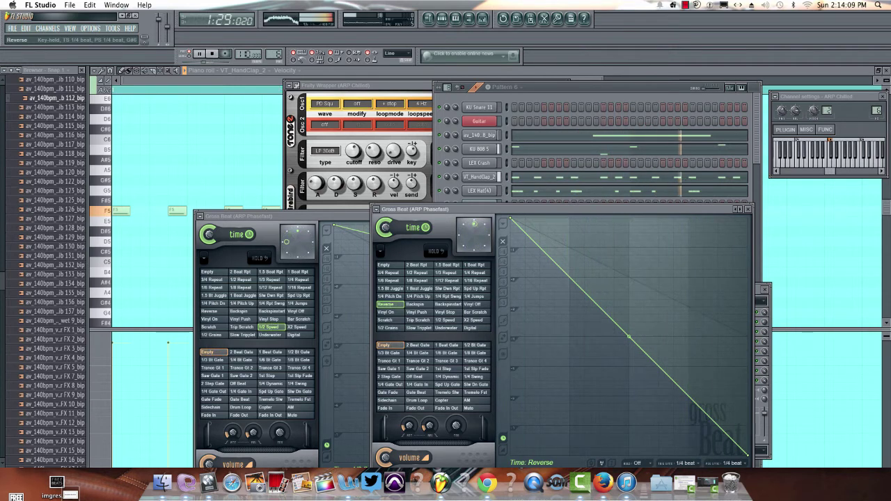
left_click(384, 264)
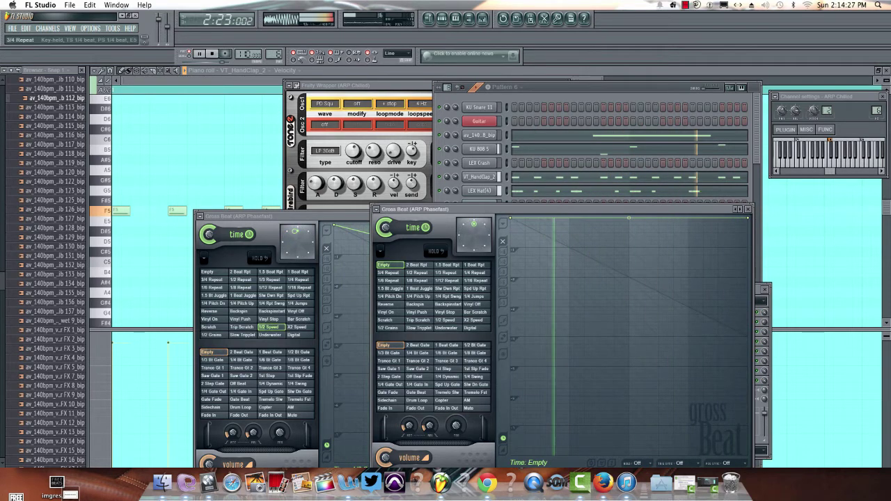
left_click(388, 273)
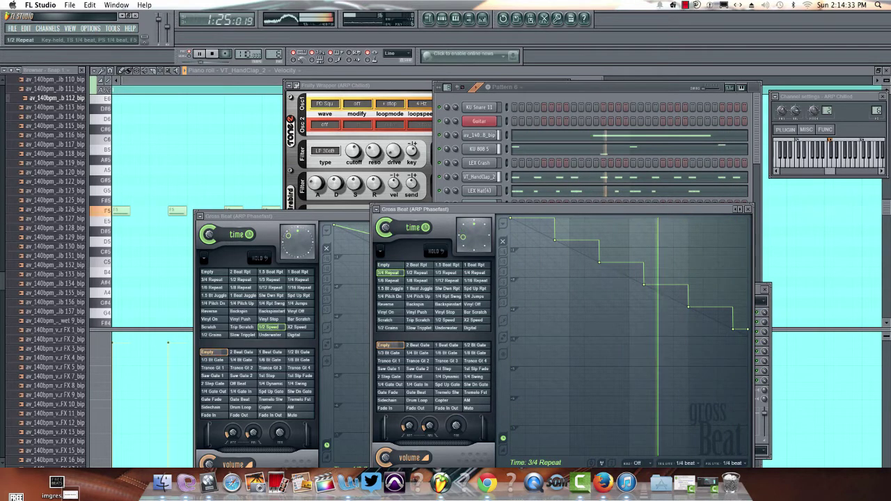
left_click(417, 272)
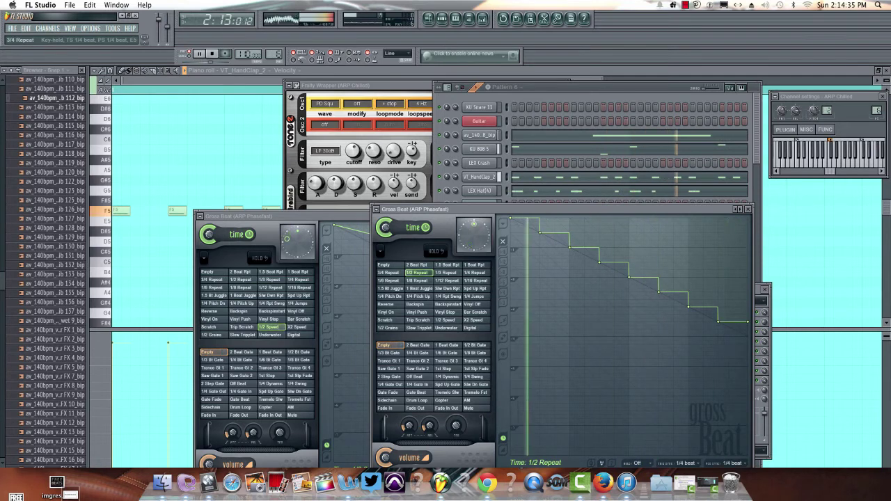
left_click(475, 272)
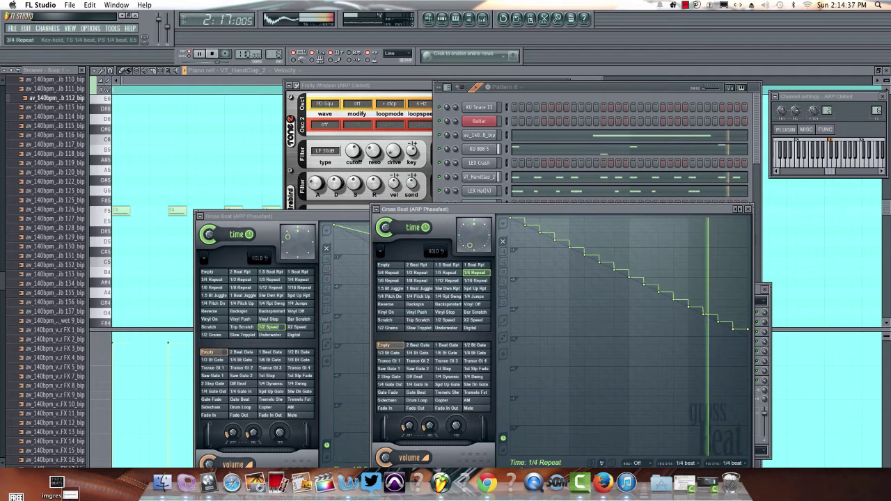
left_click(387, 265)
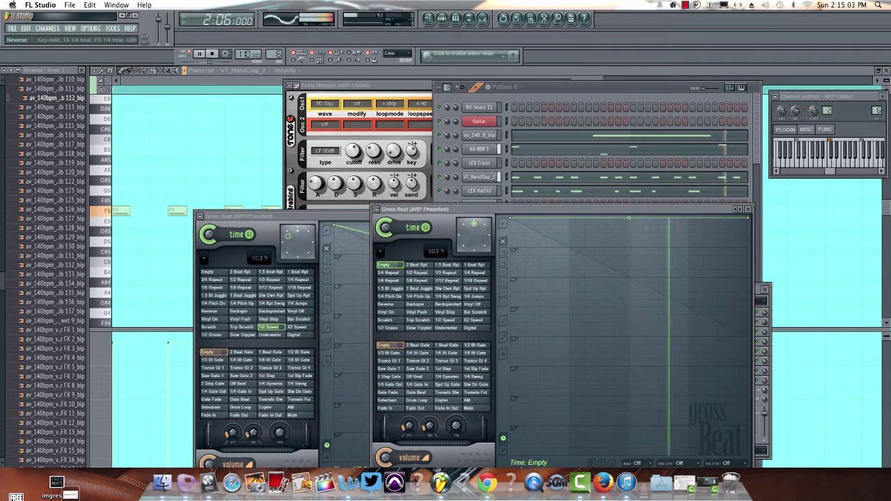
left_click(390, 304)
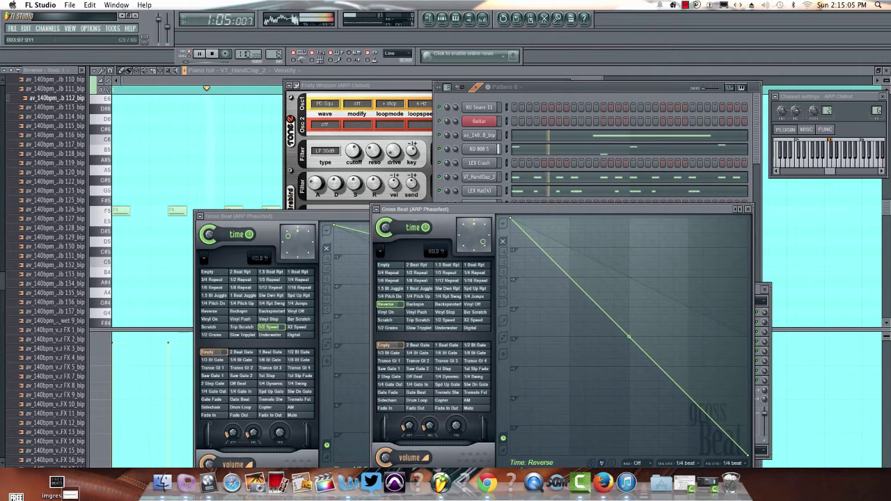
- Bring up the mixer and the Gross Beat with the Basic effects, and apply its Basic 4 time effect
key("F9")
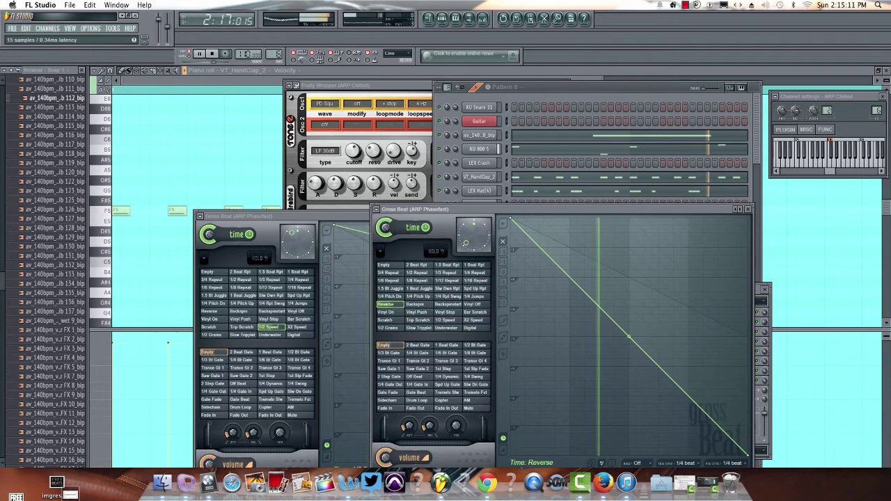
key("F9")
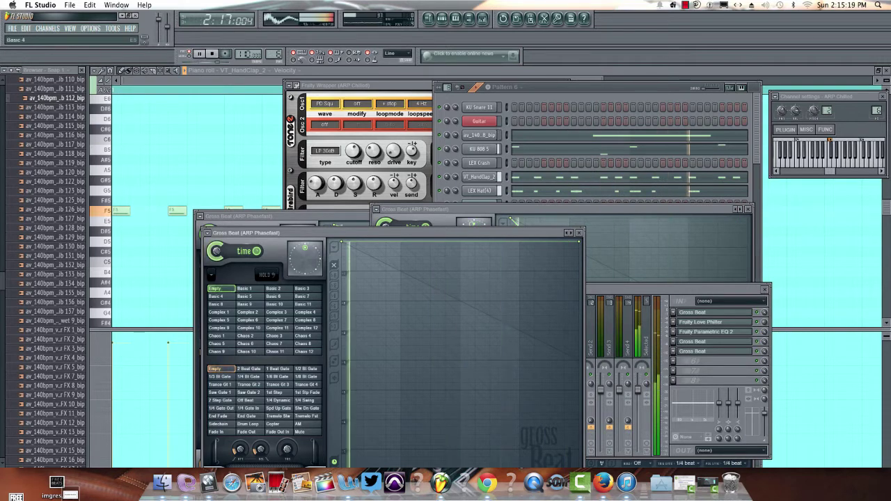
left_click(215, 296)
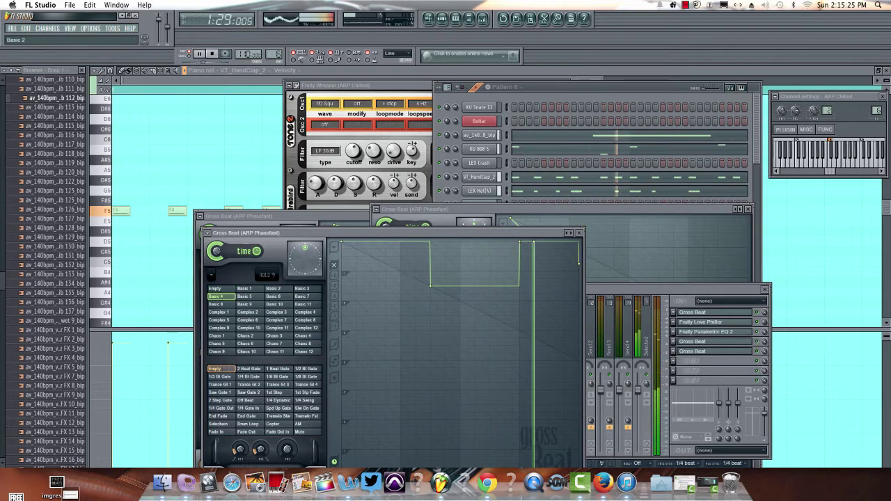
- Load the Momentary preset in the same Gross Beat and set its time effect to Reverse
left_click(207, 232)
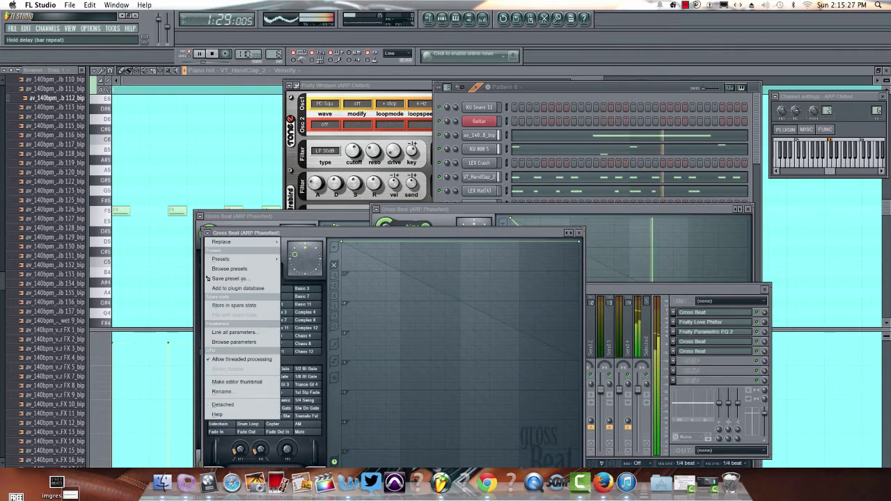
mouse_move(264, 259)
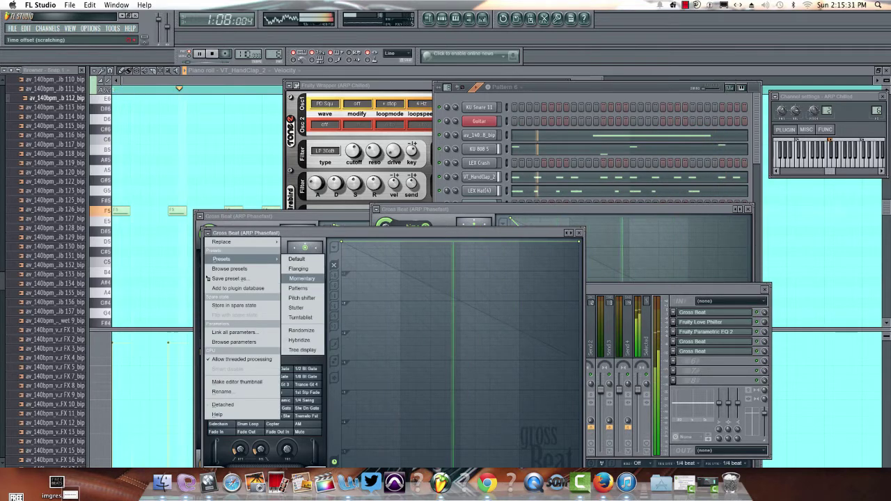
left_click(301, 278)
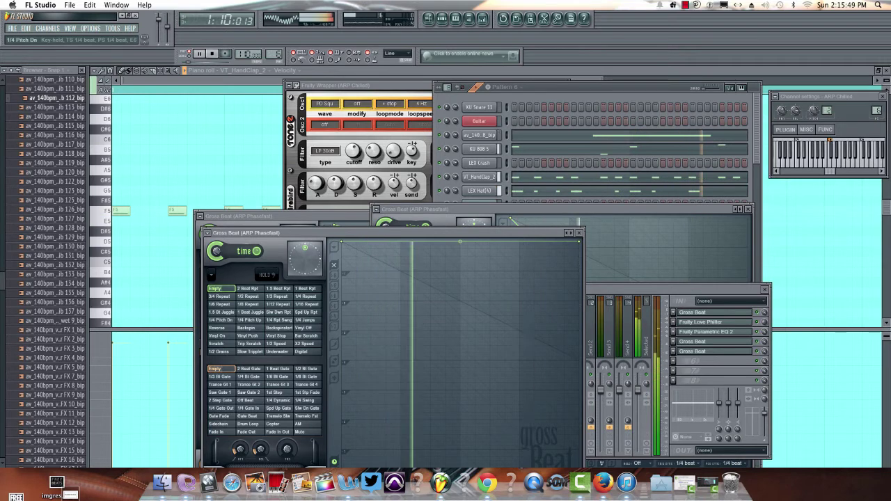
key("v")
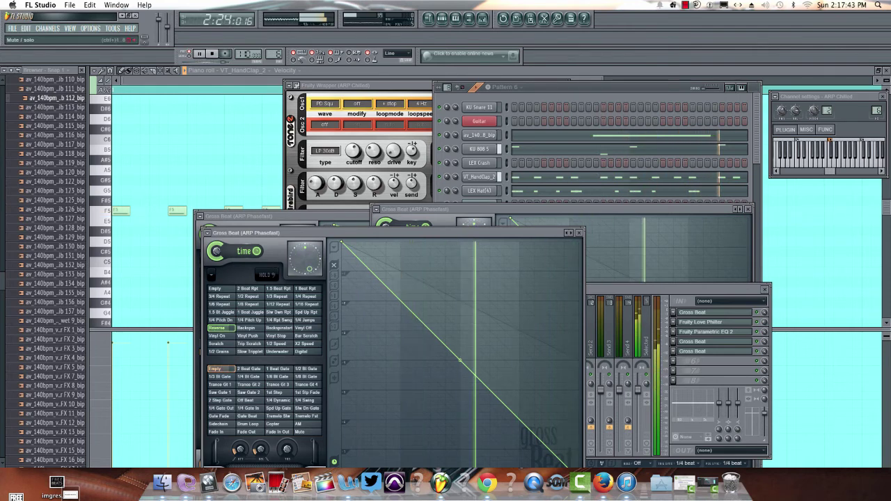
- Bring the mixer to the front and switch to the Camtasia 2 project
key("F9")
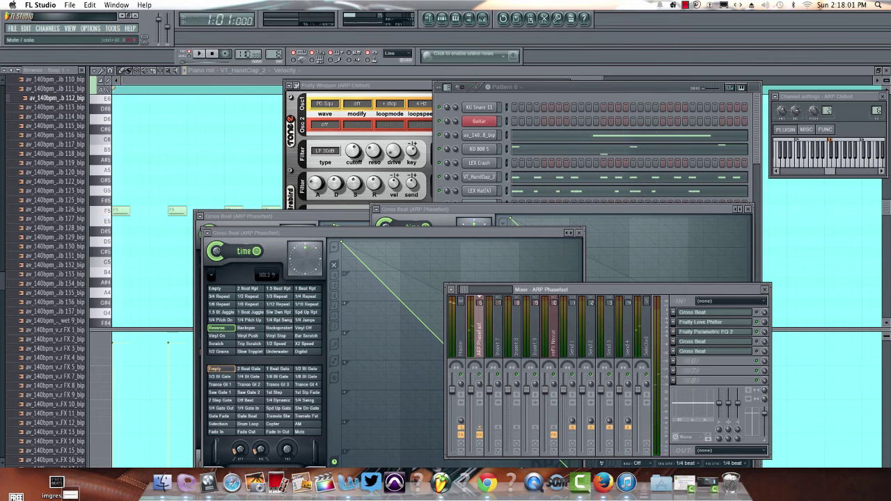
left_click(707, 483)
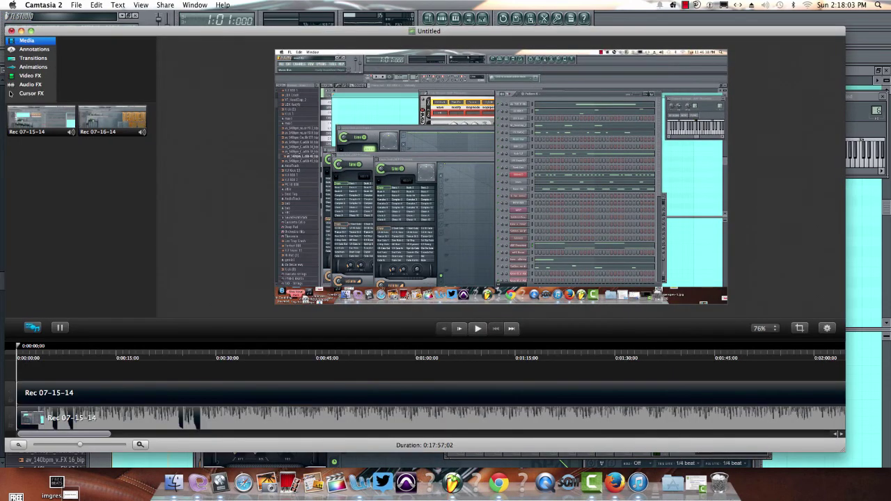